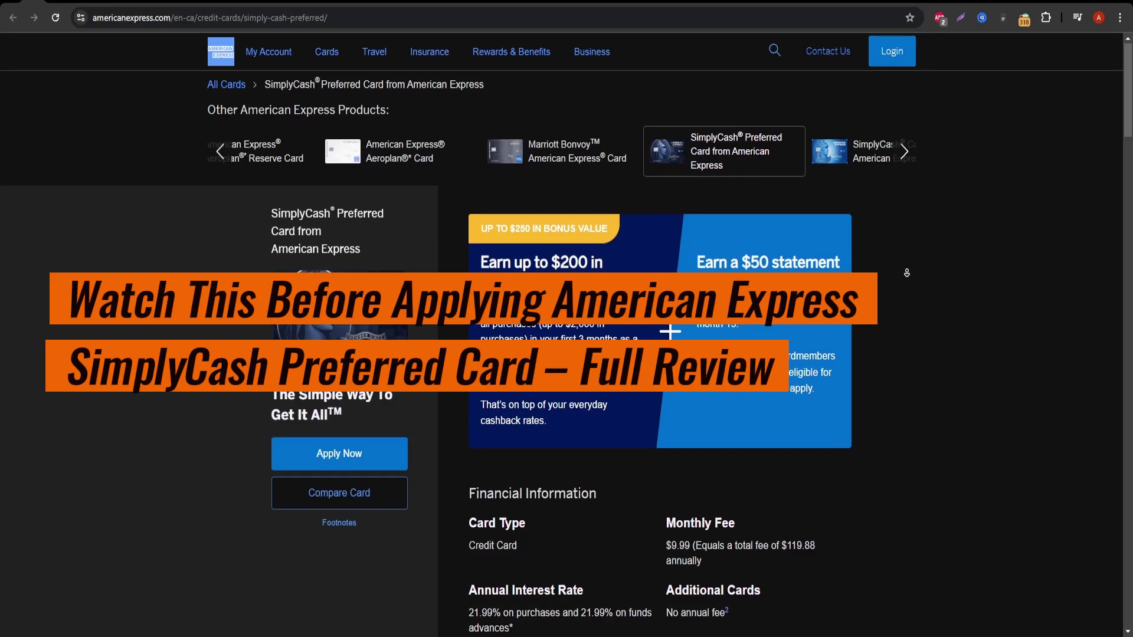
{"action": "scroll", "coordinate": [901, 260], "scroll_direction": "down", "scroll_amount": 2}
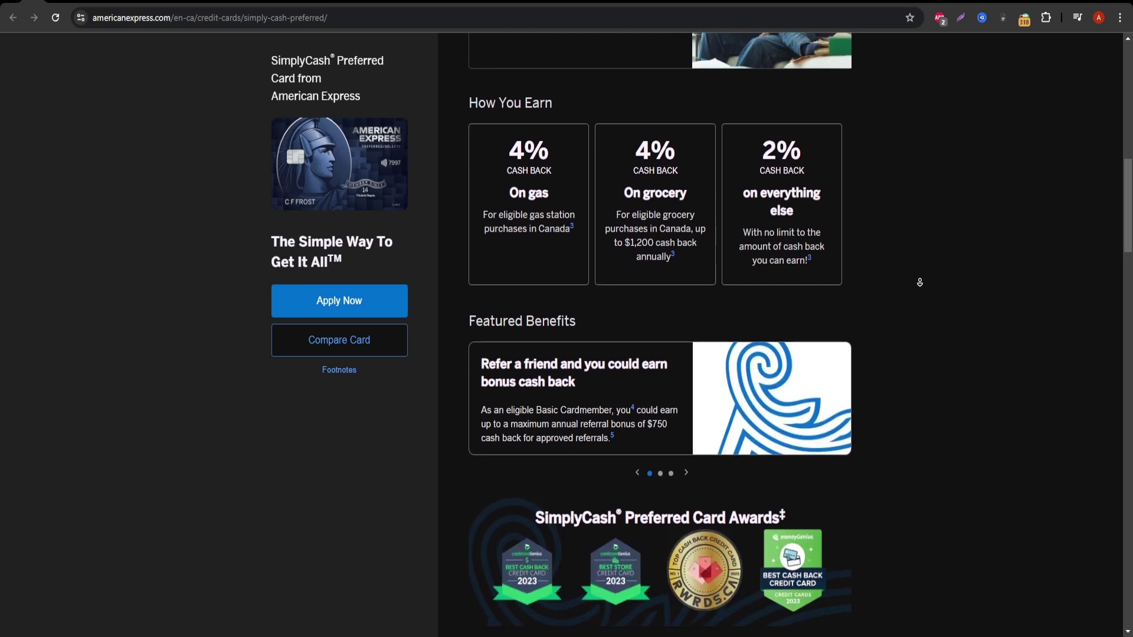
{"action": "scroll", "coordinate": [920, 282], "scroll_direction": "down", "scroll_amount": 1}
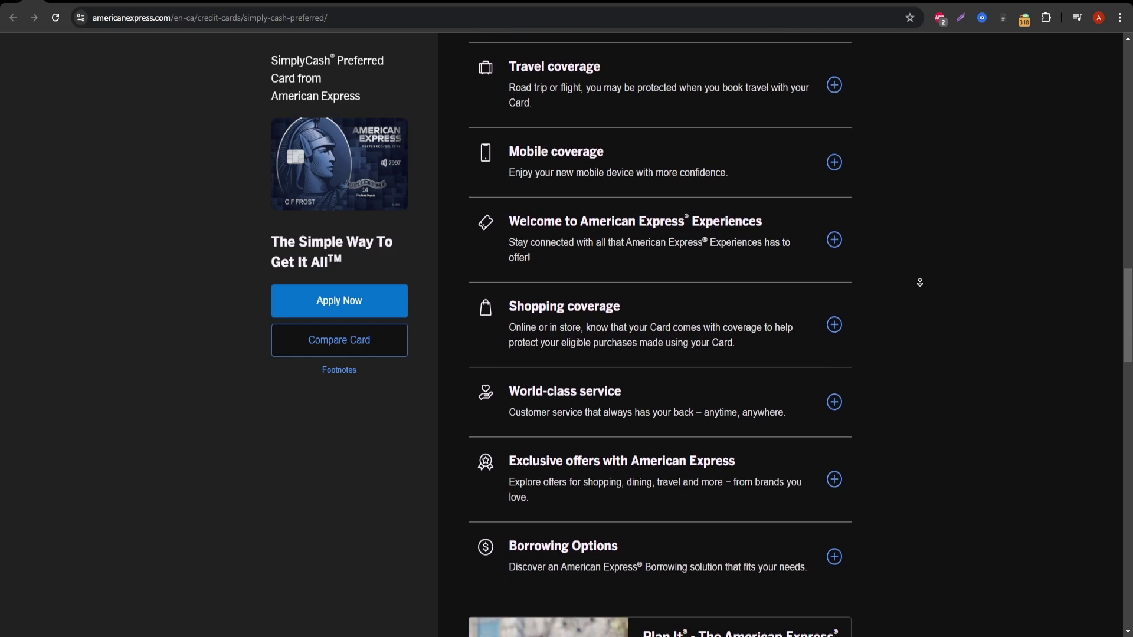
{"action": "scroll", "coordinate": [920, 282], "scroll_direction": "down", "scroll_amount": 1}
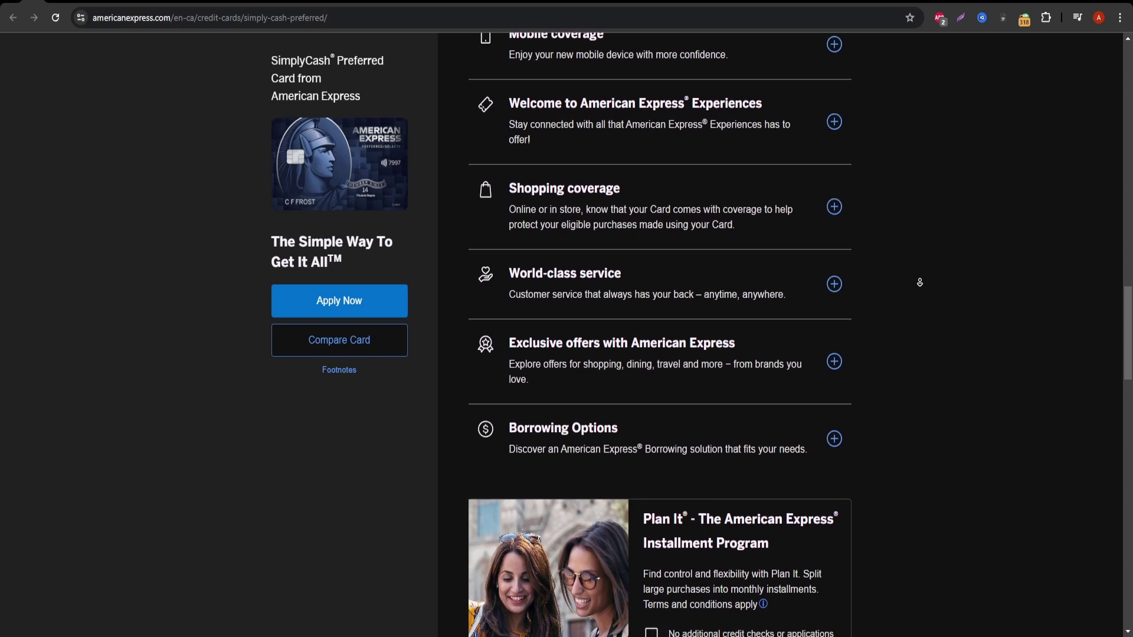
{"action": "scroll", "coordinate": [919, 283], "scroll_direction": "down", "scroll_amount": 1}
{"action": "scroll", "coordinate": [919, 282], "scroll_direction": "down", "scroll_amount": 1}
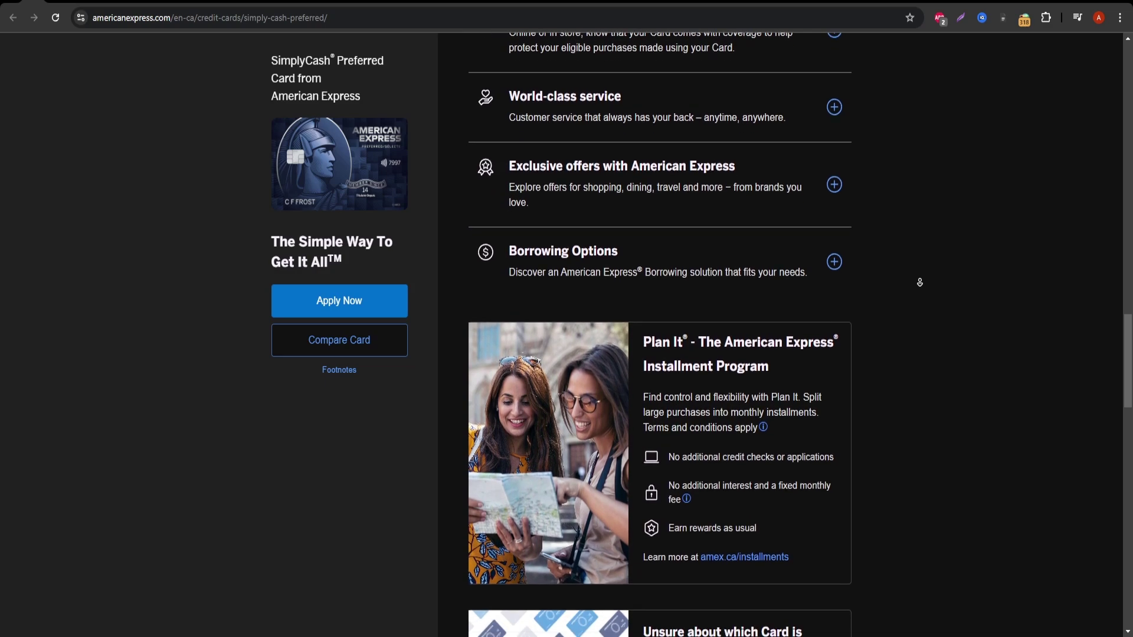
{"action": "scroll", "coordinate": [919, 283], "scroll_direction": "down", "scroll_amount": 1}
{"action": "scroll", "coordinate": [919, 282], "scroll_direction": "down", "scroll_amount": 1}
{"action": "scroll", "coordinate": [919, 283], "scroll_direction": "down", "scroll_amount": 1}
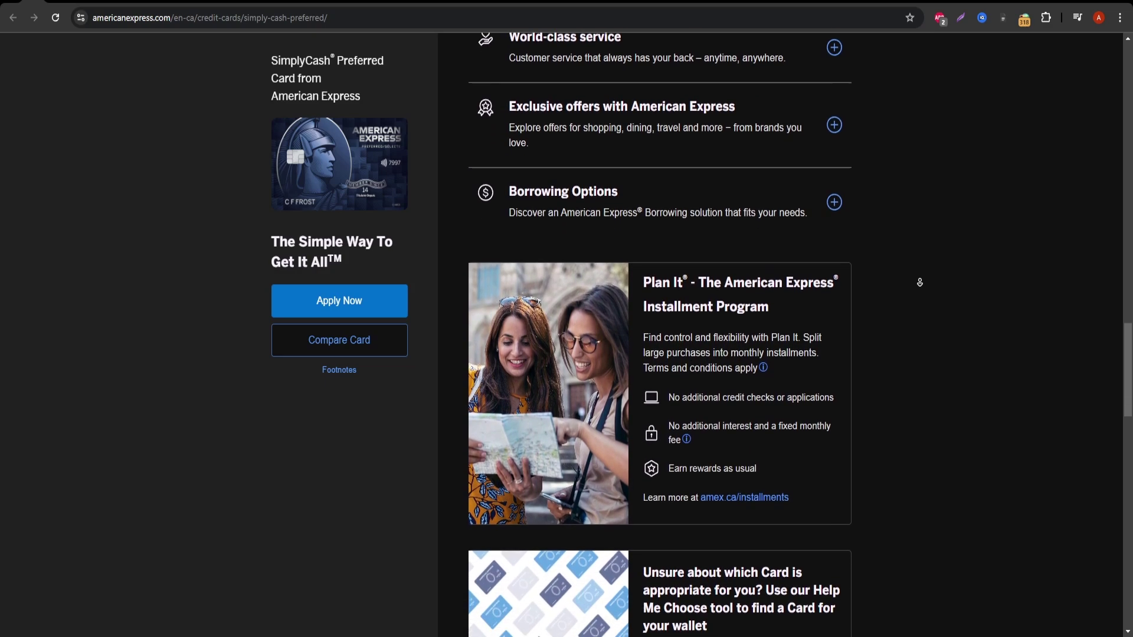